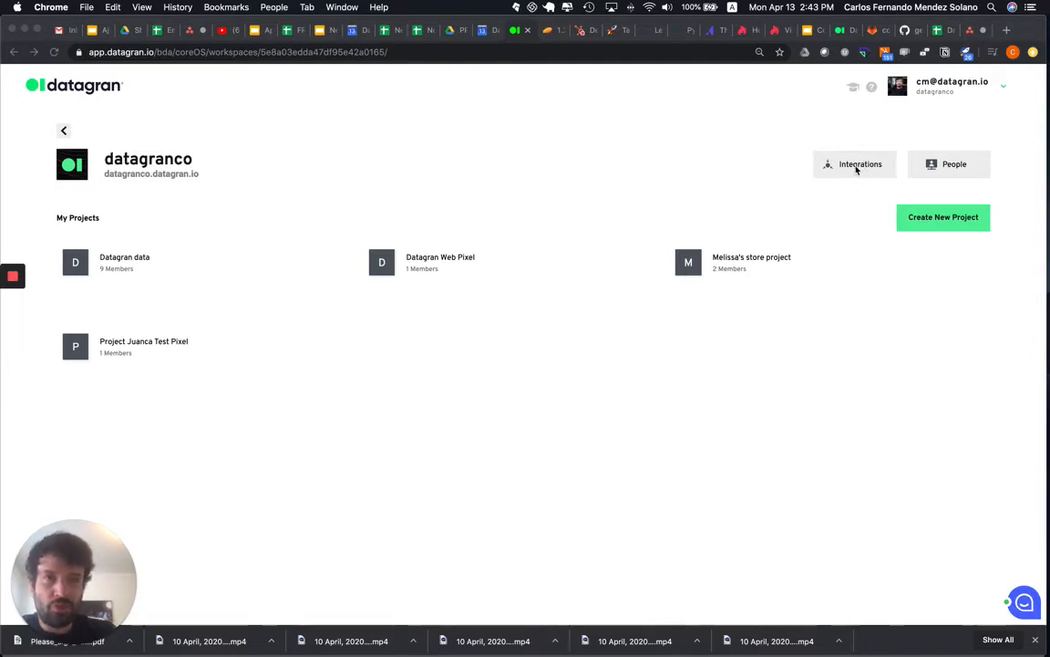
- Open the datagranco workspace's integrations and start creating a new HubSpot integration
click(774, 150)
click(844, 170)
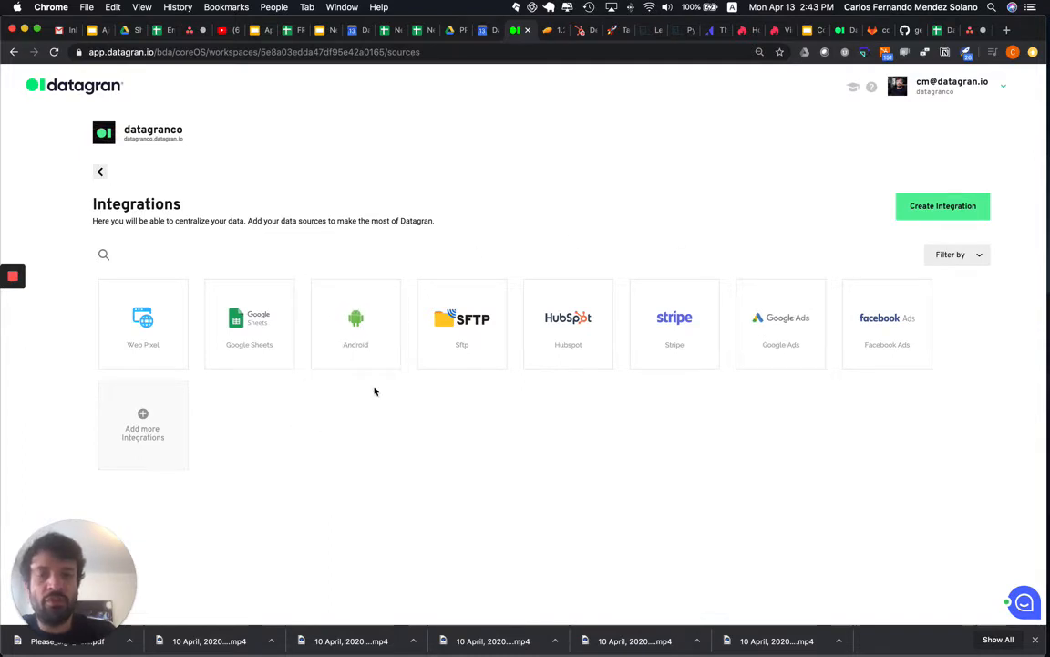
click(946, 208)
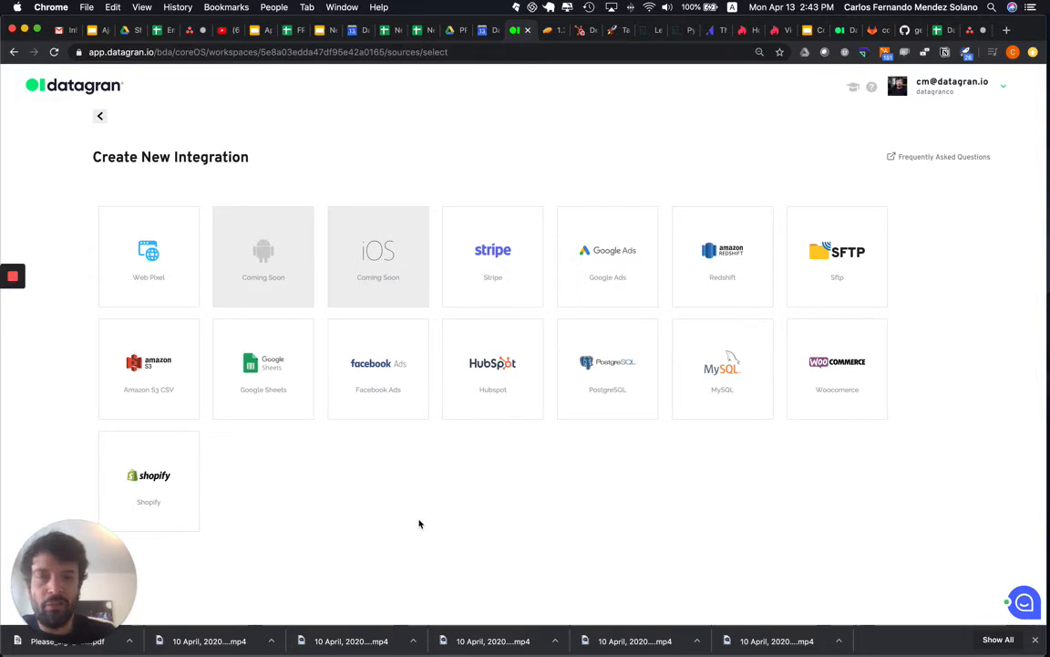
click(487, 382)
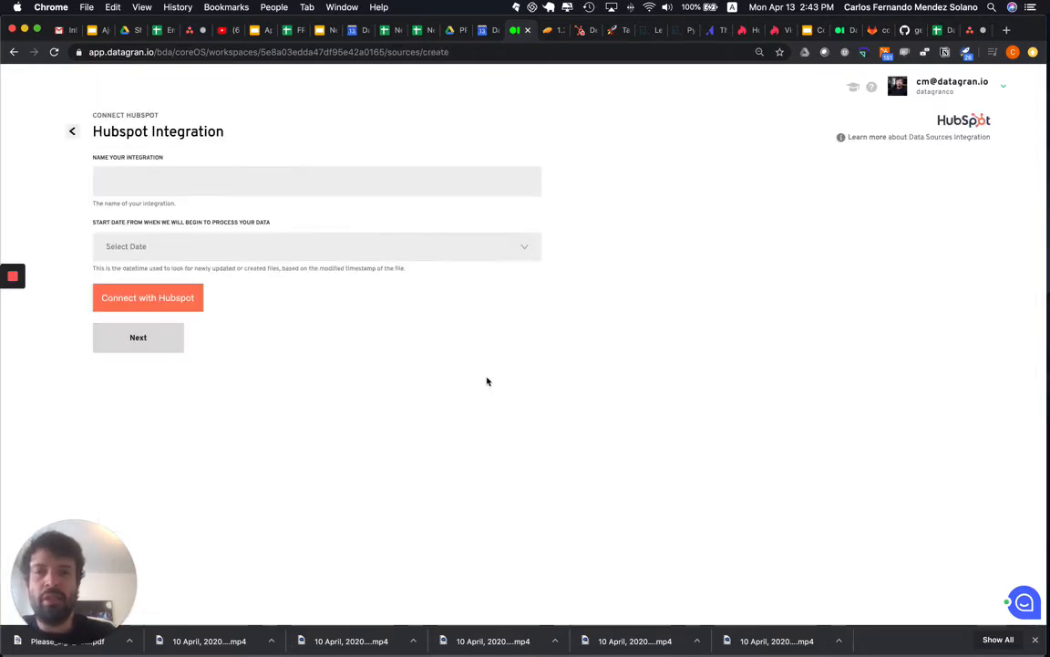
- Name the HubSpot integration Test and set its data processing start date to 2019-01-01
click(160, 176)
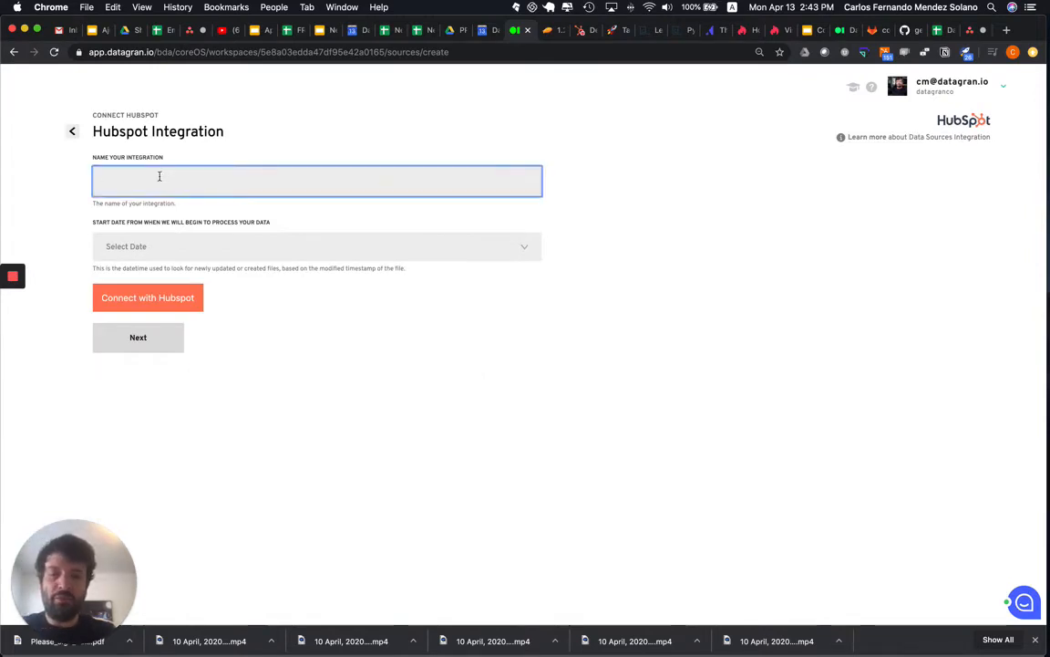
click(159, 244)
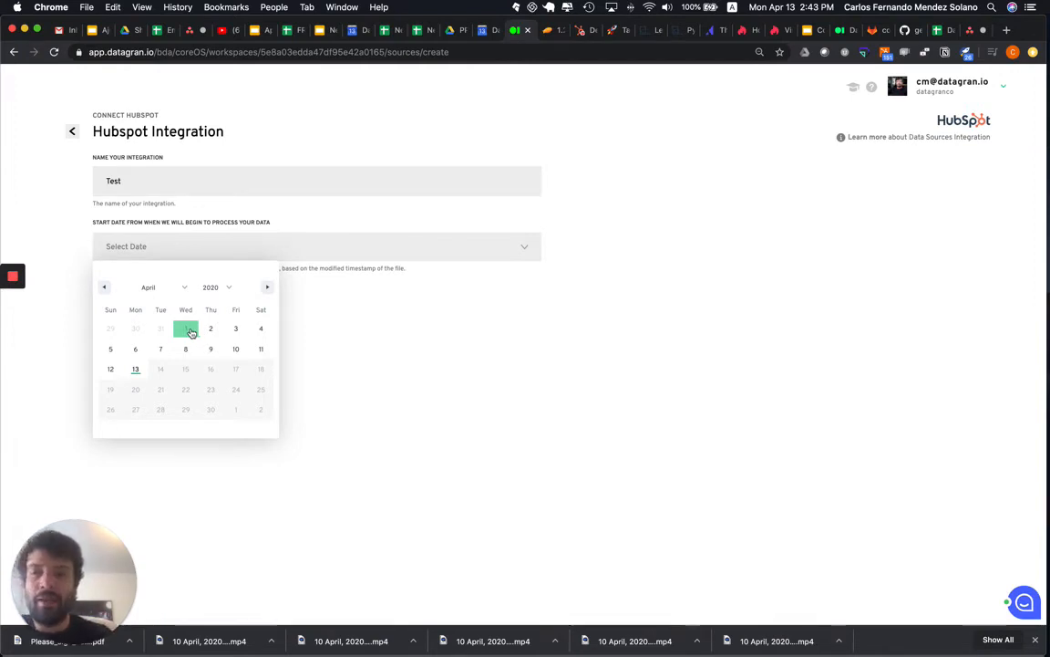
click(148, 289)
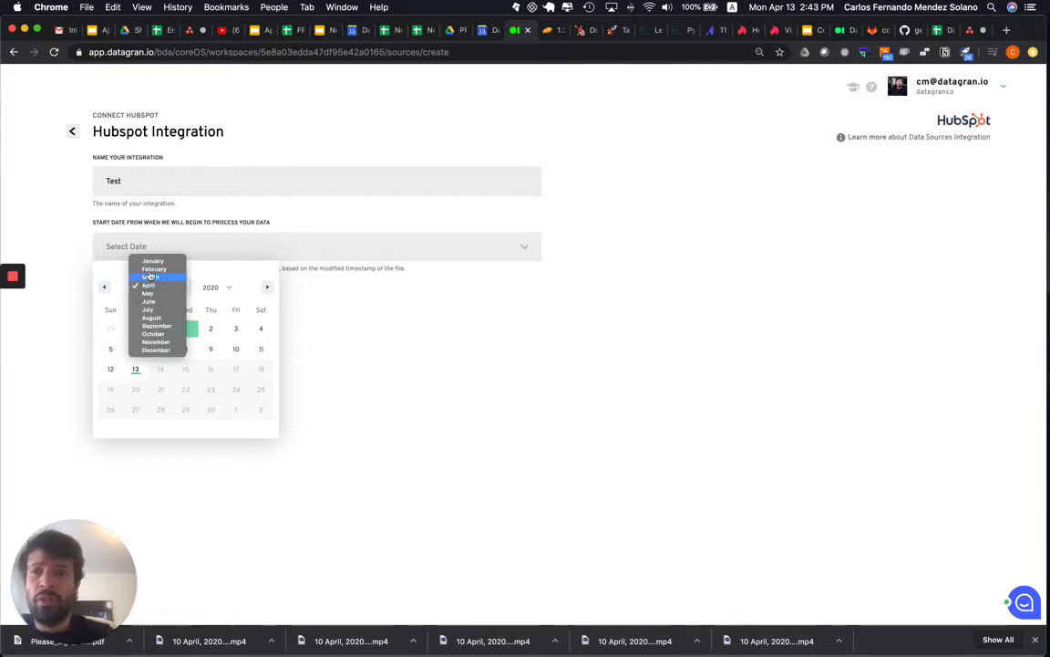
click(154, 262)
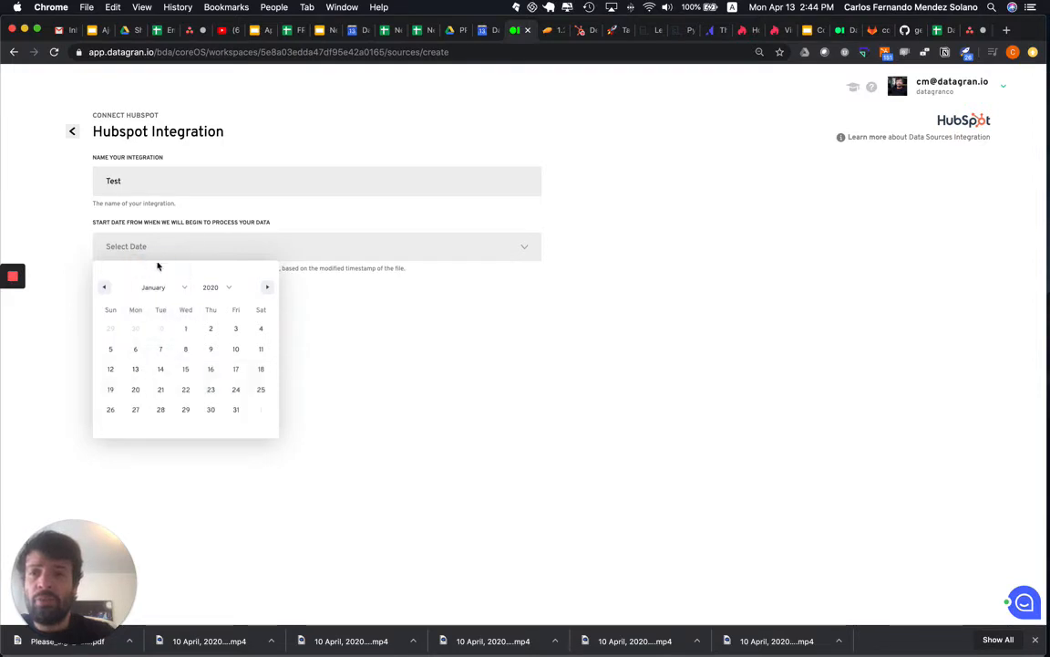
click(215, 292)
click(212, 295)
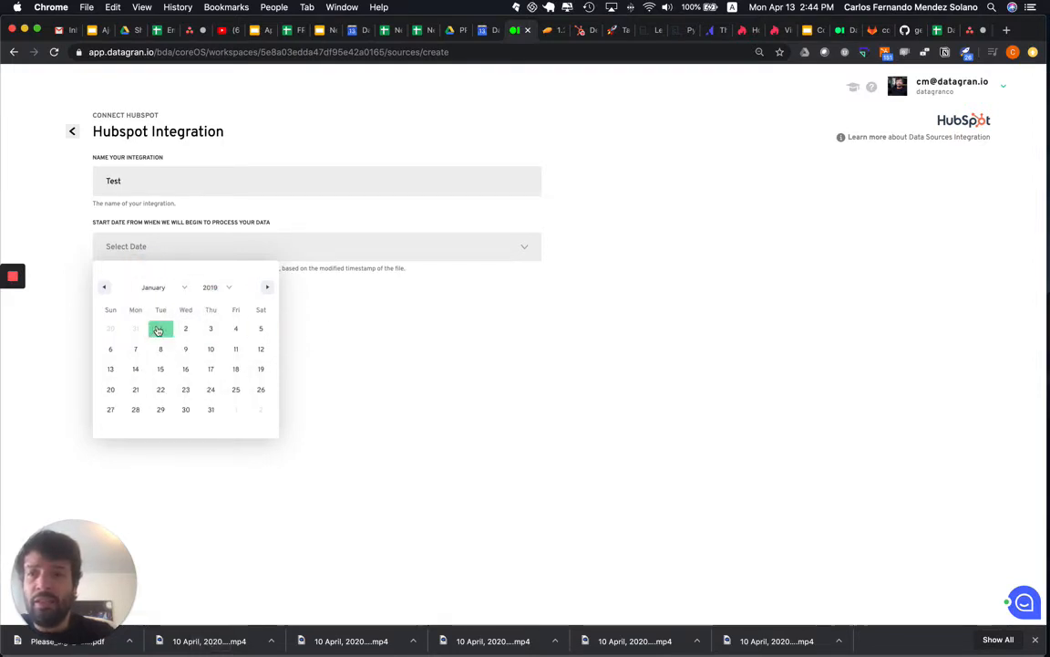
click(158, 329)
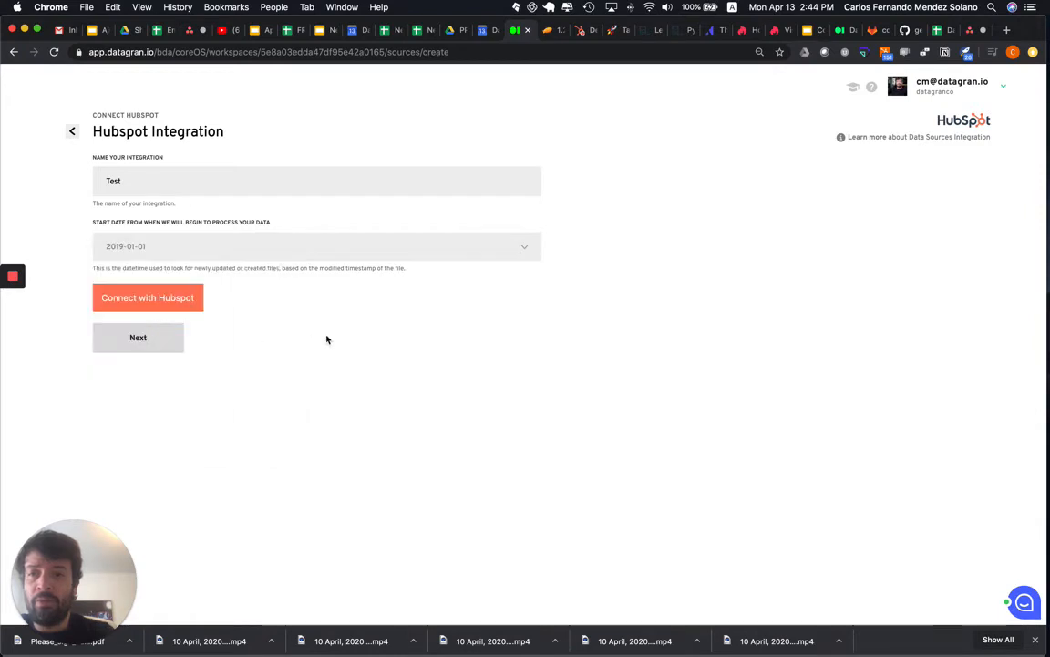
- Connect the integration with the HubSpot account, close the confirmation window and proceed to the stream selection
click(162, 303)
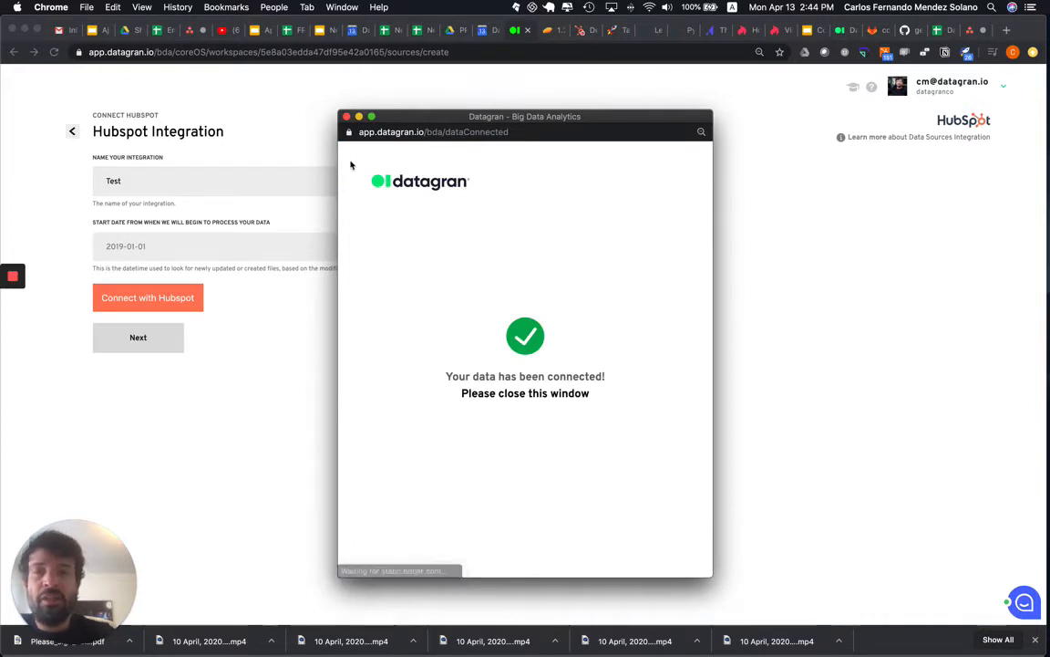
click(347, 117)
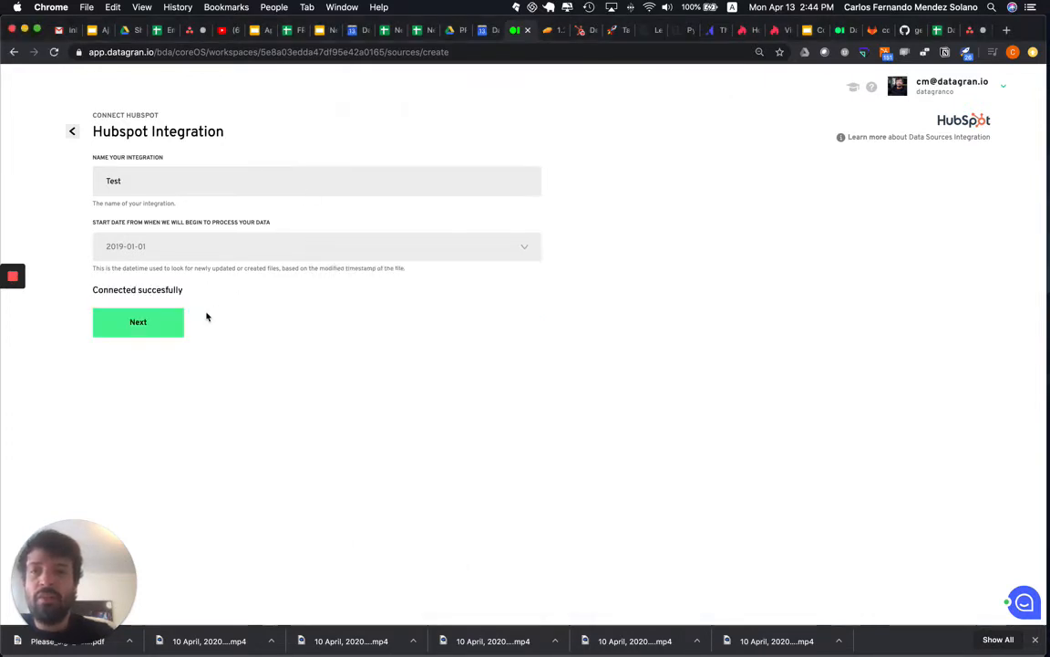
click(162, 327)
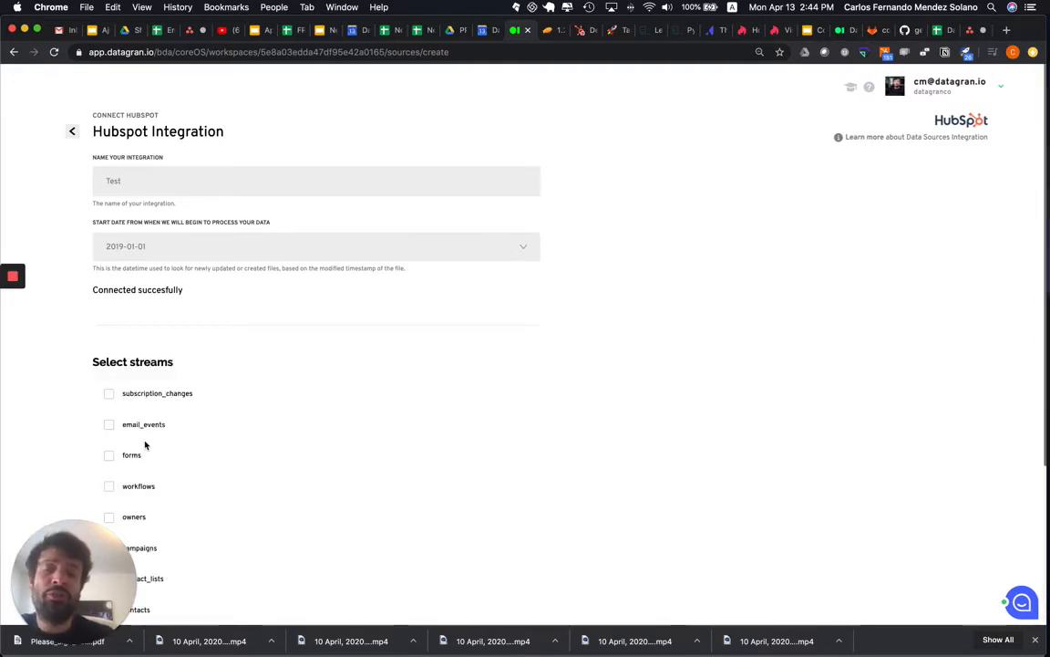
- Select the subscription_changes, email_events, forms and workflows streams for the HubSpot integration
scroll(214, 441, down, 3)
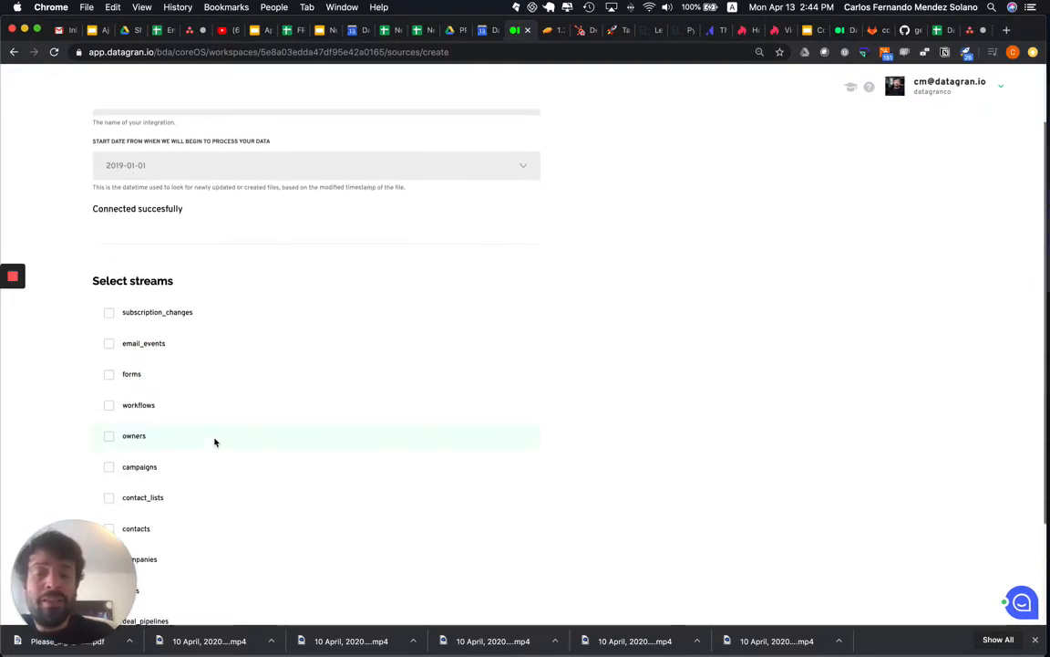
scroll(216, 442, down, 2)
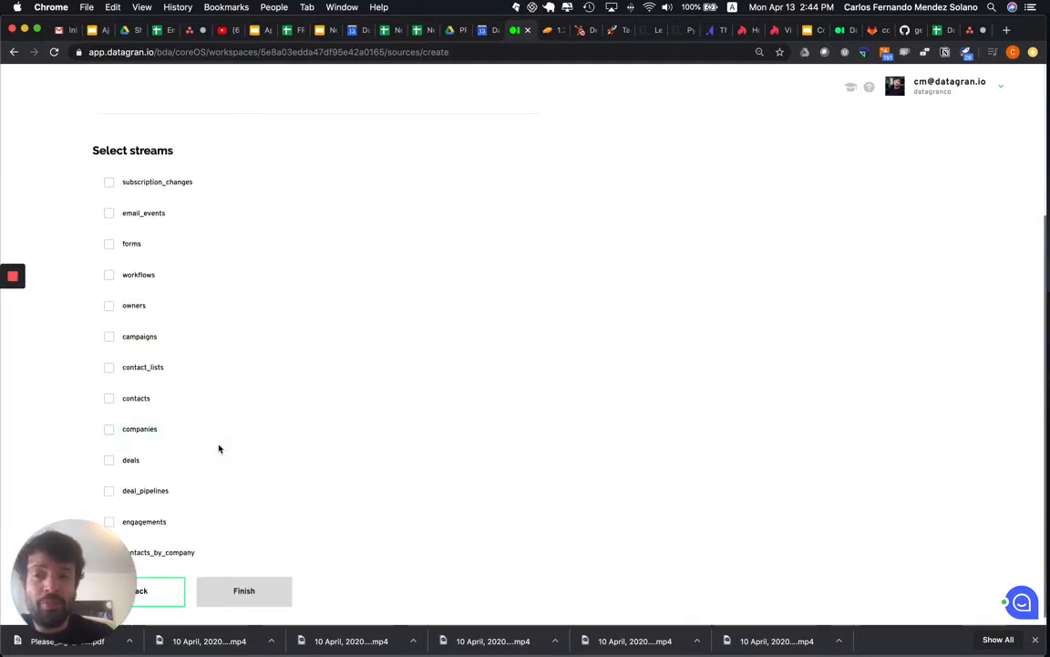
click(110, 186)
click(111, 215)
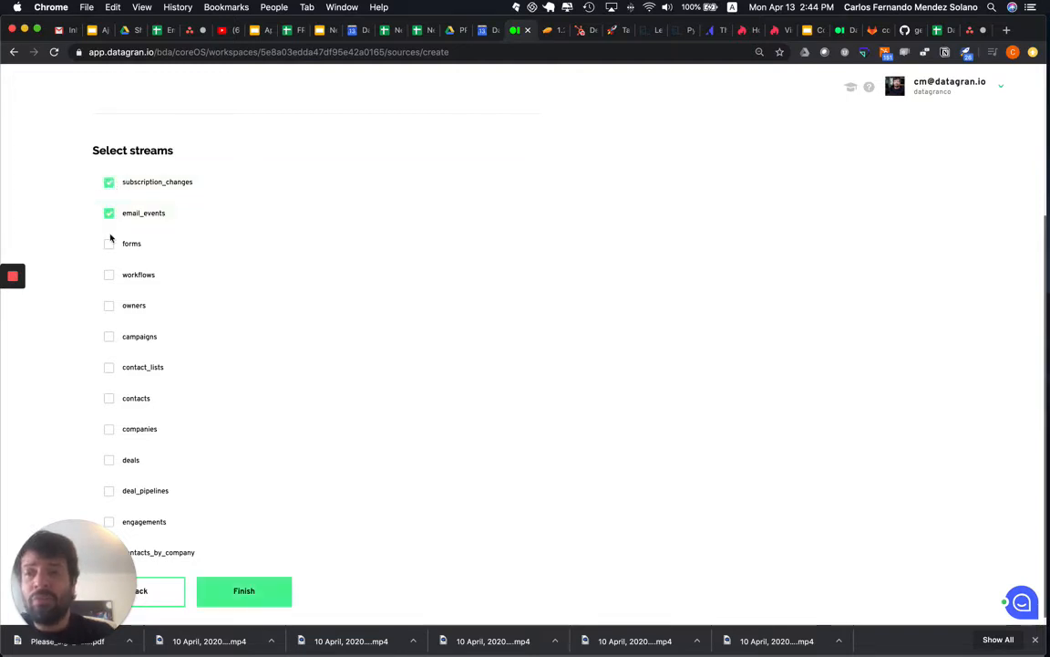
click(110, 245)
click(110, 275)
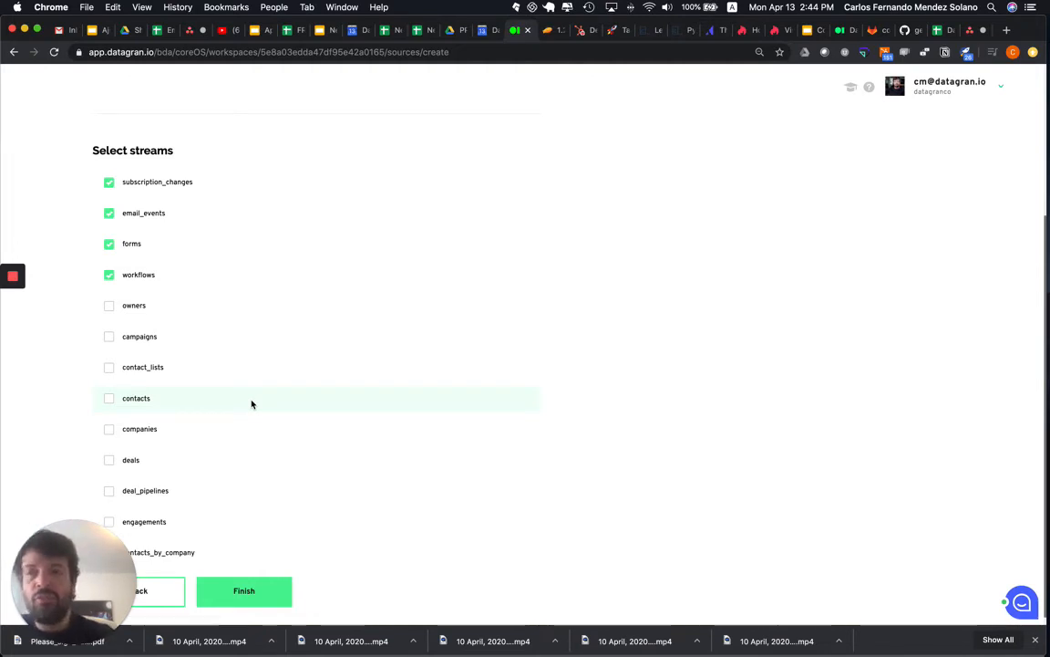
- Leave the HubSpot integration setup without finishing it and return to the workspace's integrations list
scroll(253, 404, up, 5)
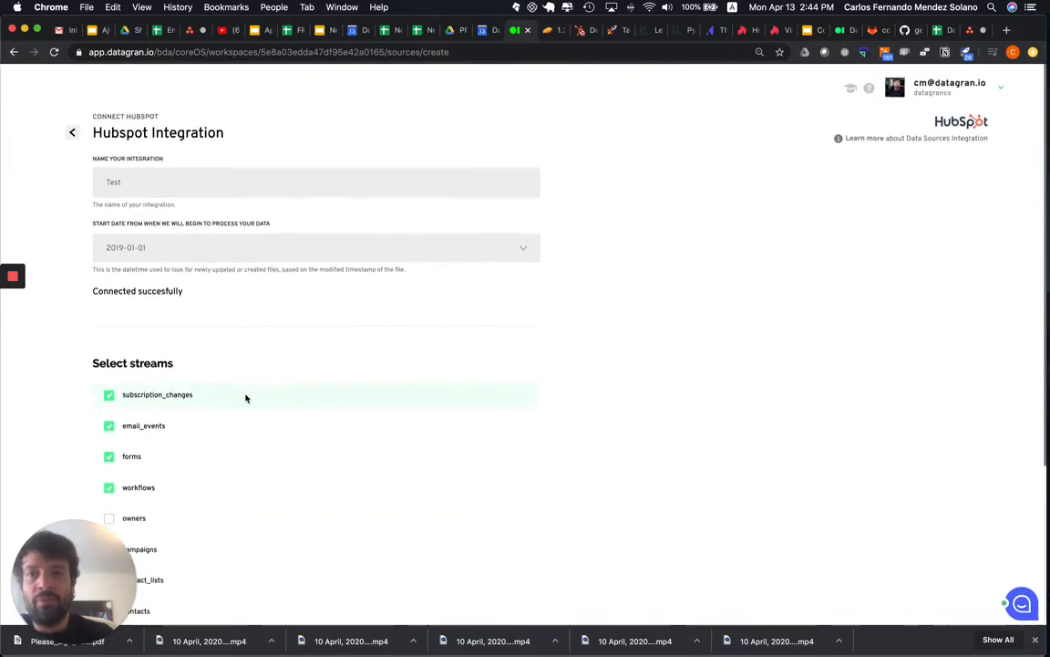
click(75, 134)
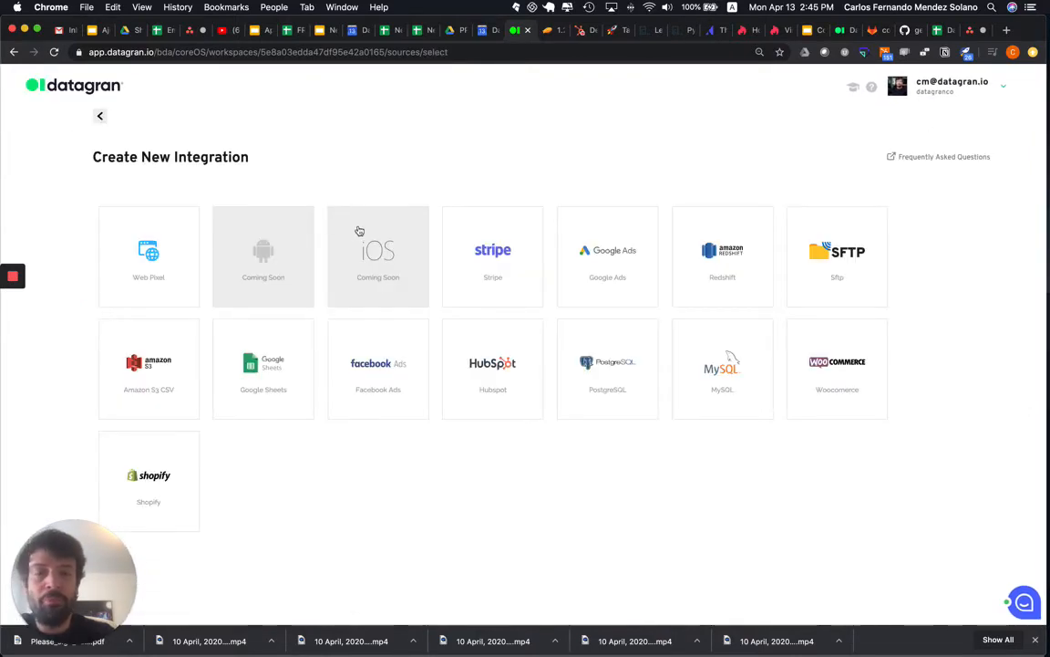
click(100, 116)
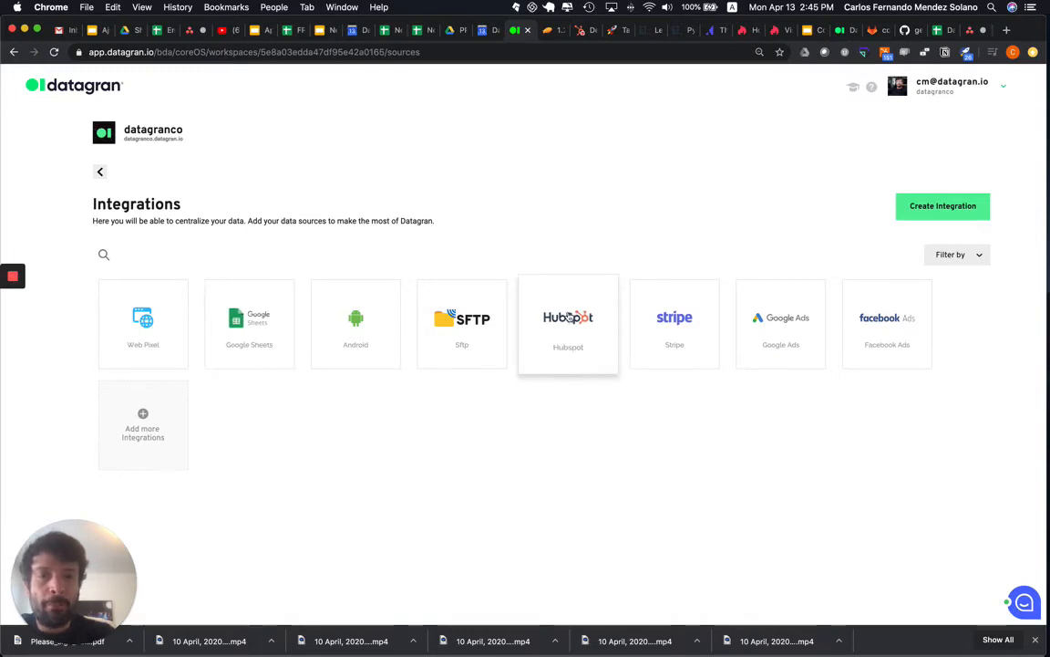
- View the workspace's existing HubSpot integrations and its existing Stripe integrations
click(568, 316)
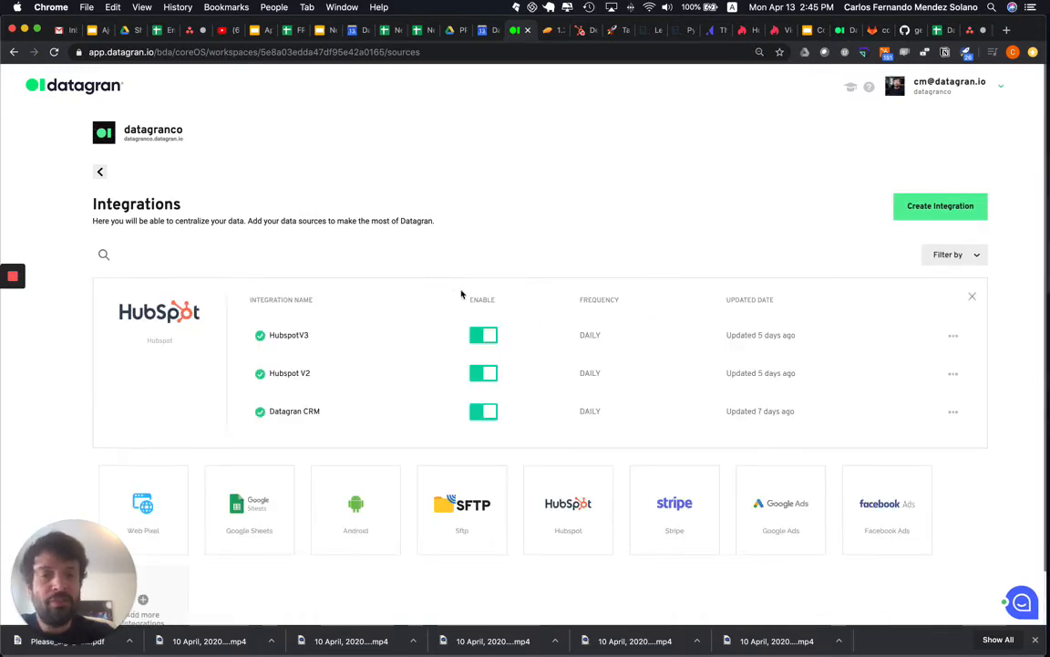
scroll(425, 351, down, 1)
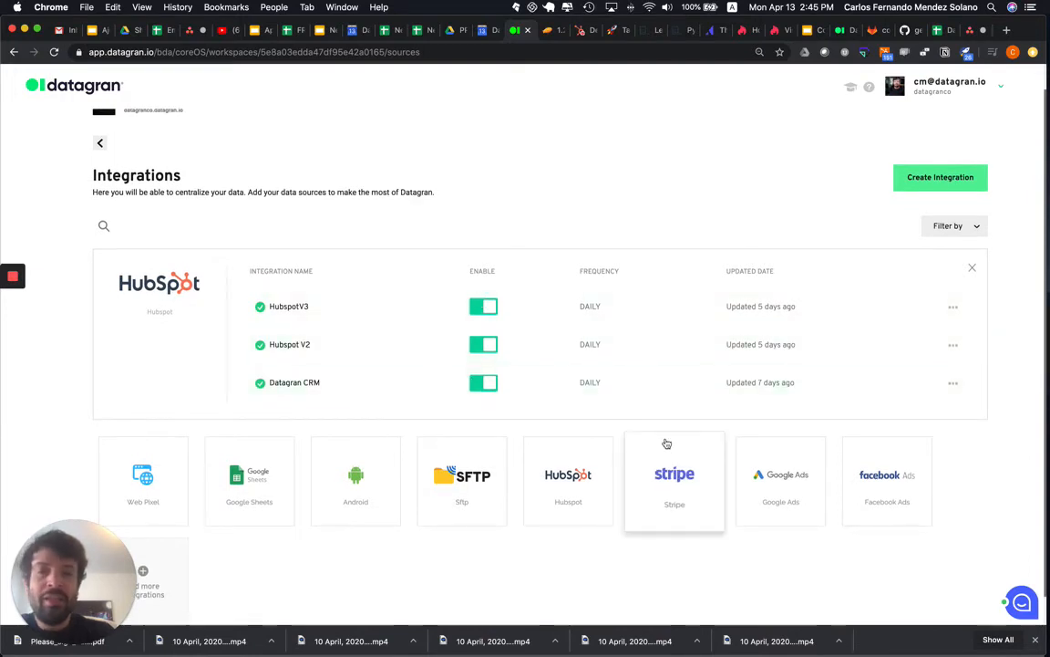
click(671, 472)
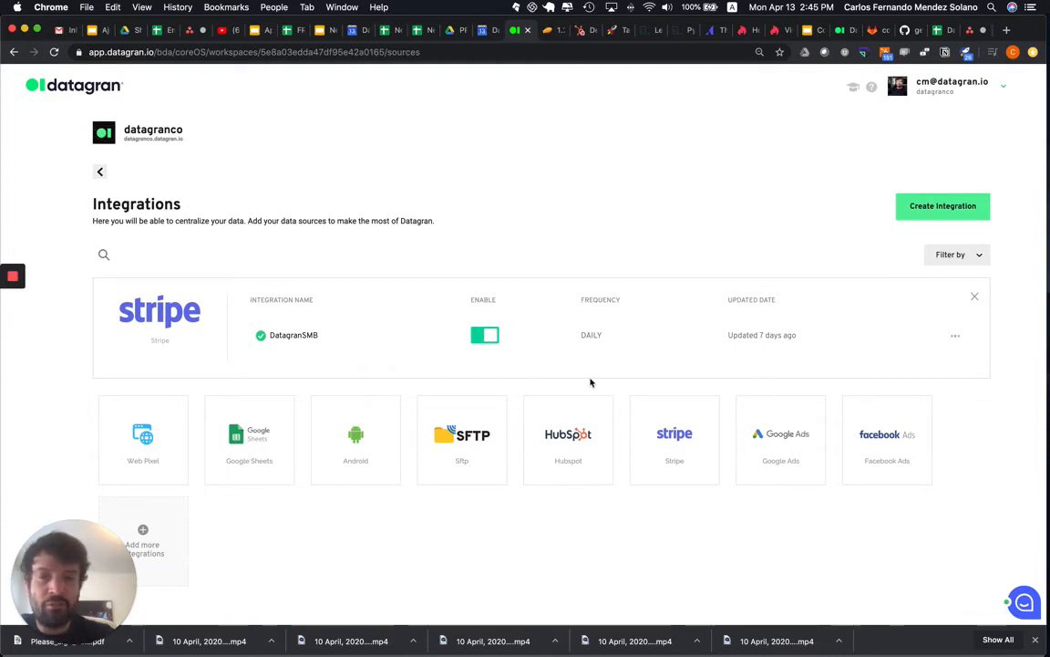
scroll(366, 458, down, 1)
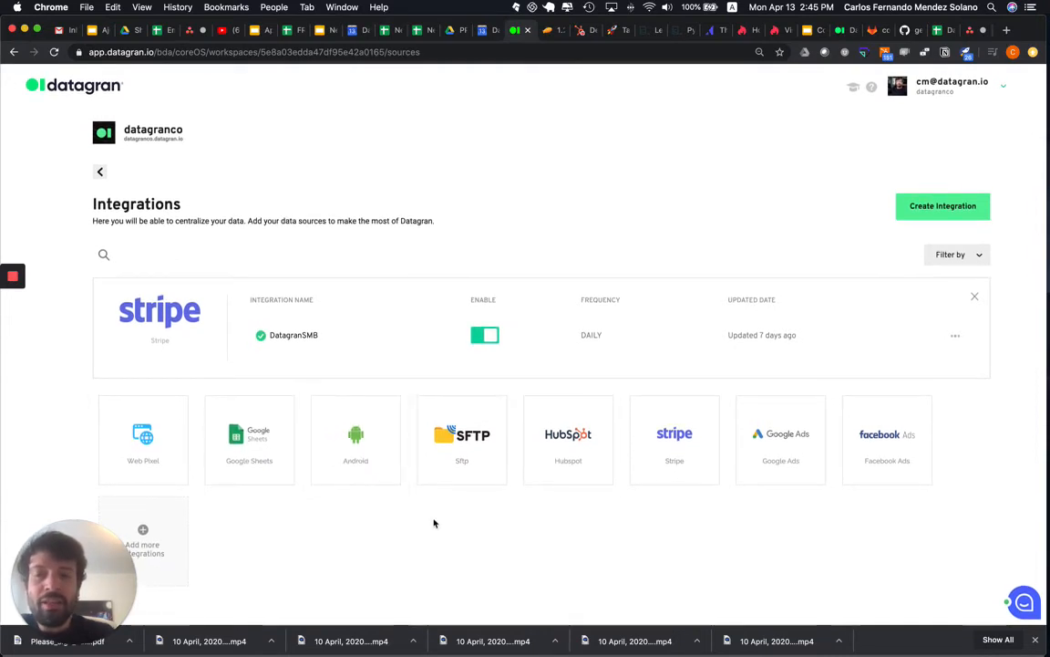
- Open the Web Pixel integration Datagran coreOS Pixel V3 and review its last 50 events
click(142, 442)
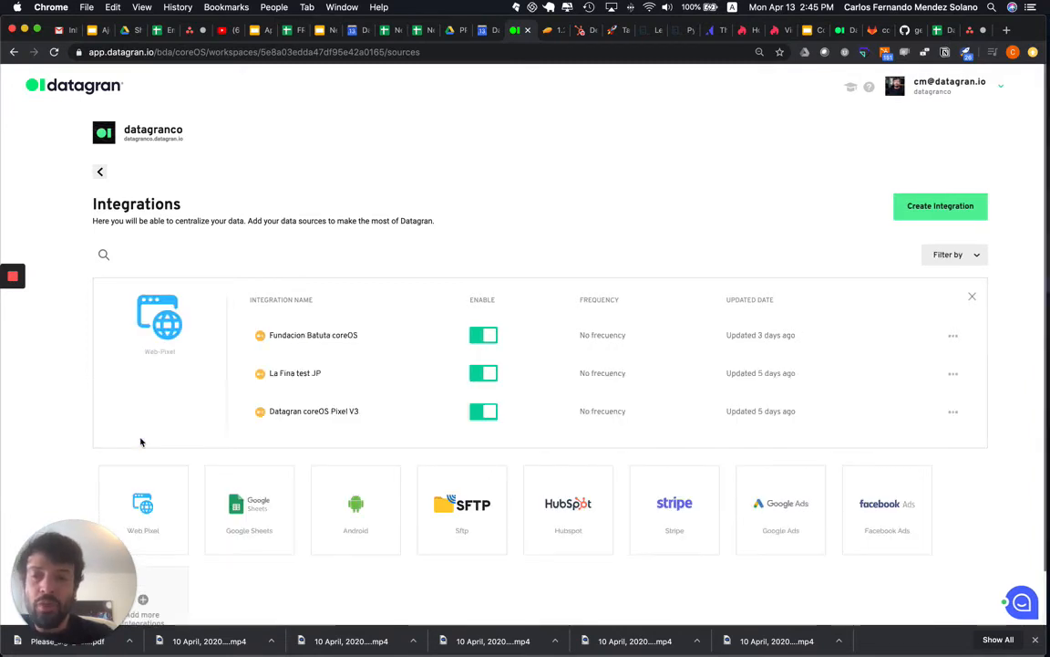
click(321, 413)
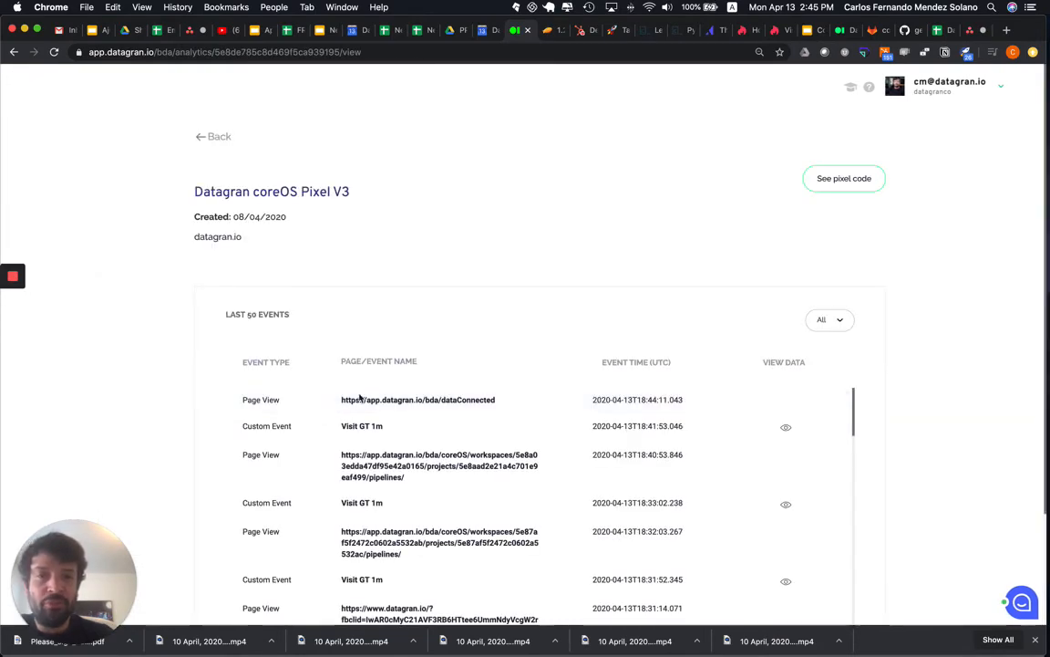
scroll(364, 420, down, 2)
scroll(407, 260, down, 3)
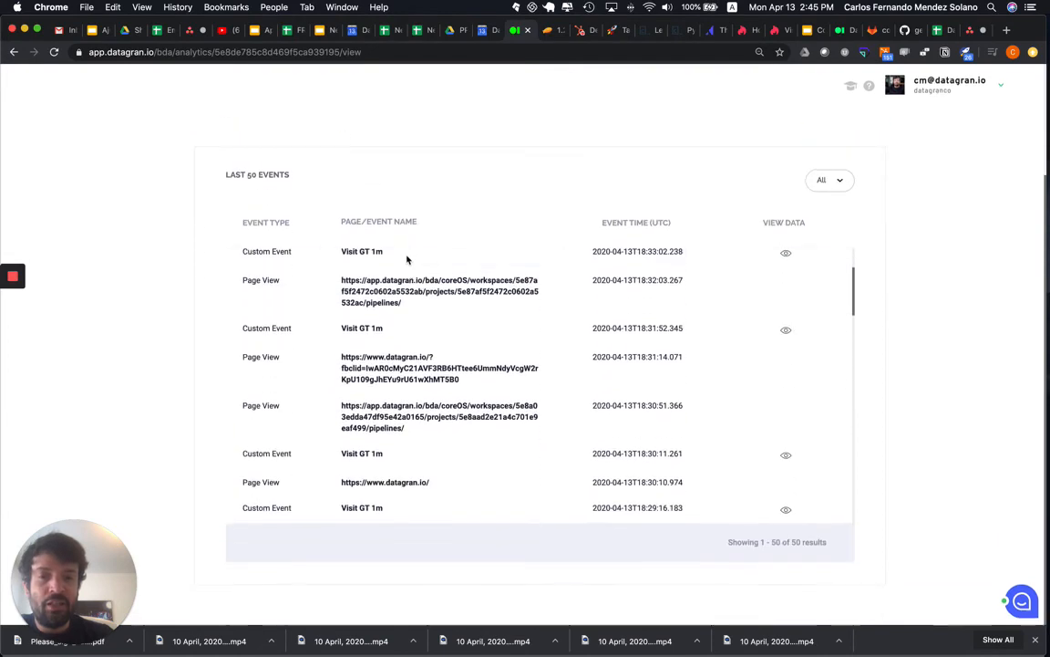
scroll(407, 259, up, 3)
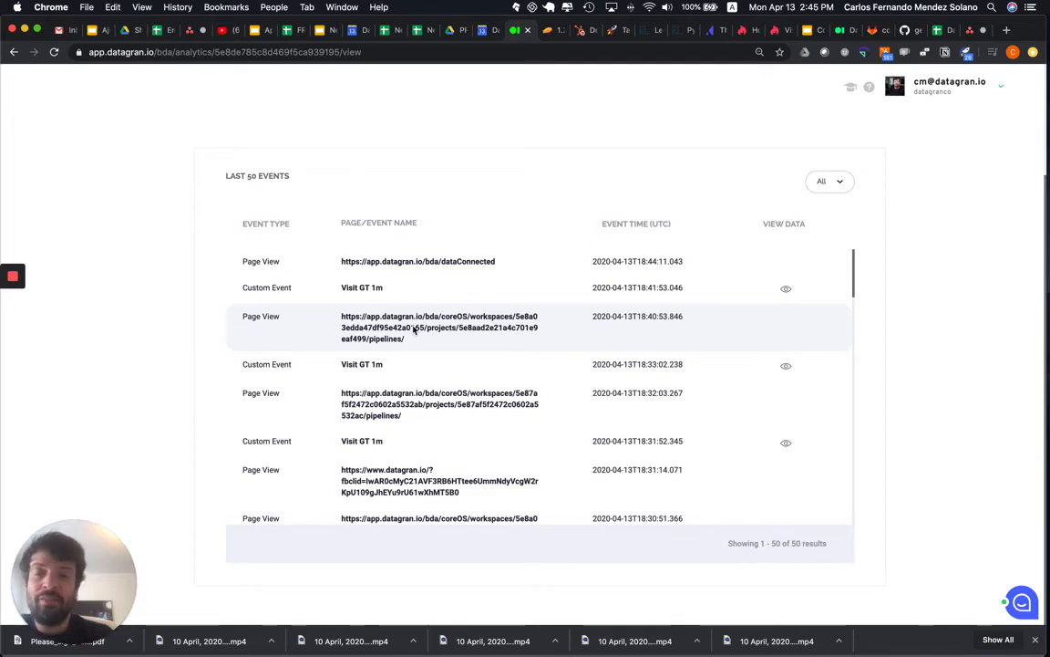
scroll(415, 330, up, 3)
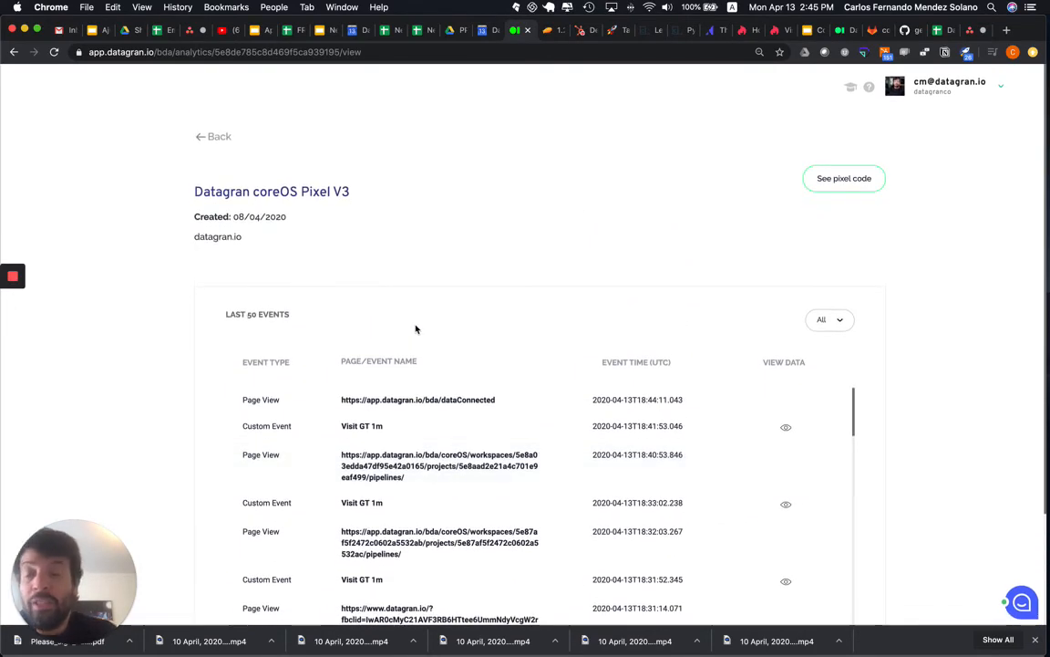
- Go back to the workspace's projects and open the integrations of the Datagran data project
click(219, 139)
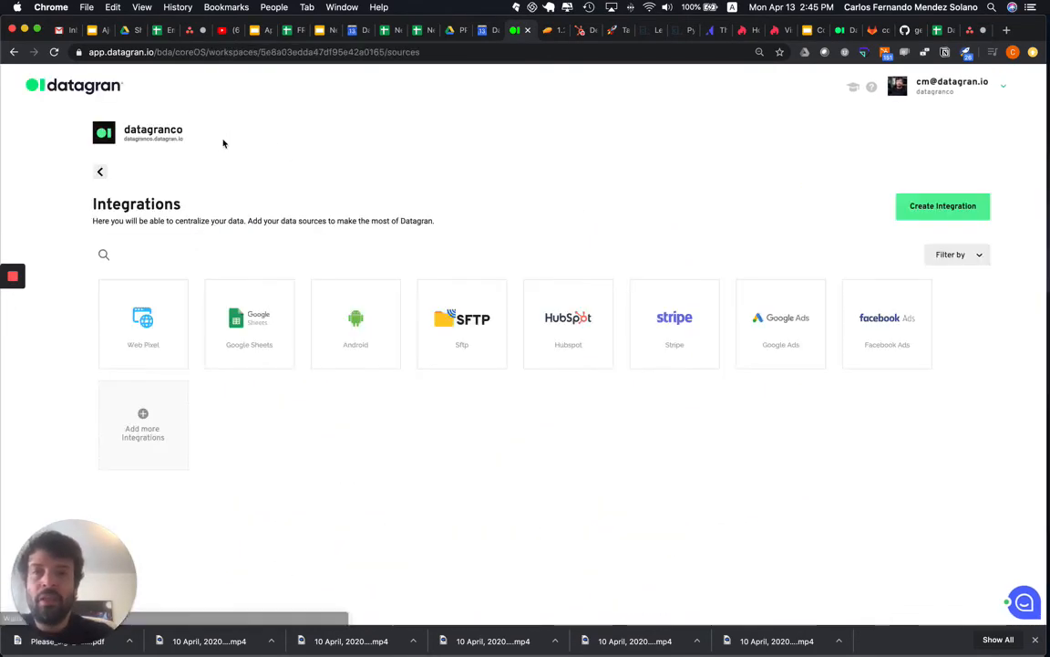
click(101, 173)
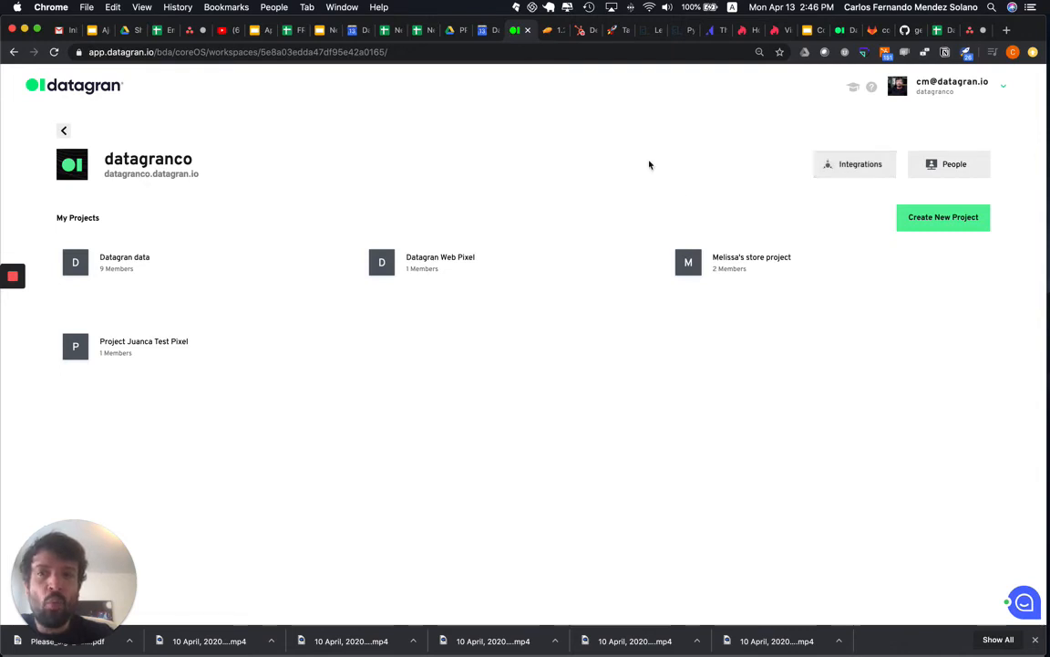
click(140, 264)
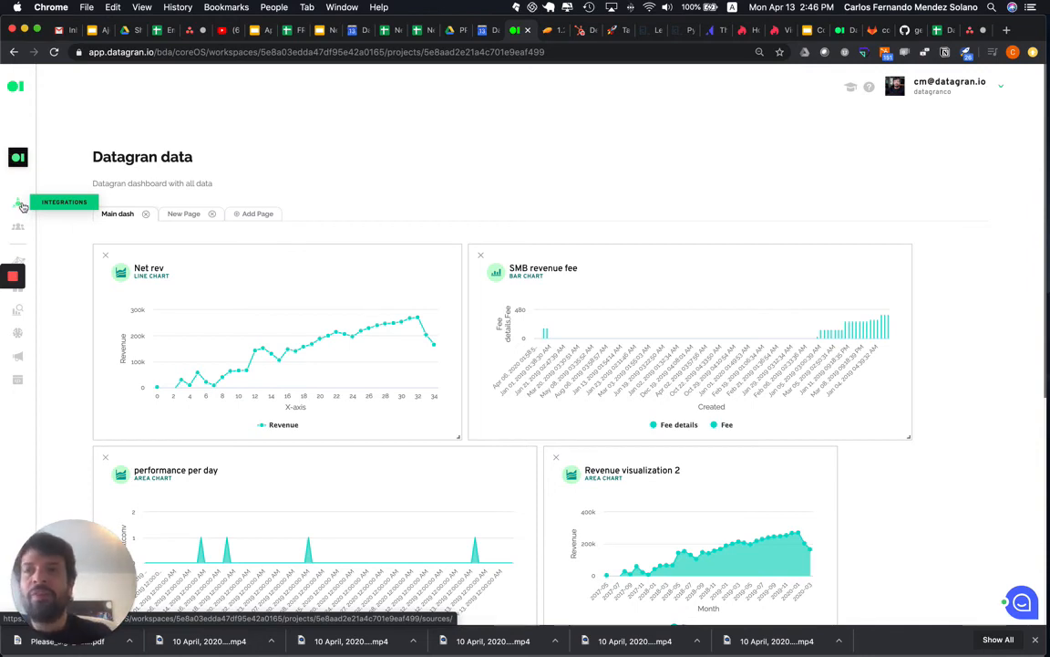
click(23, 206)
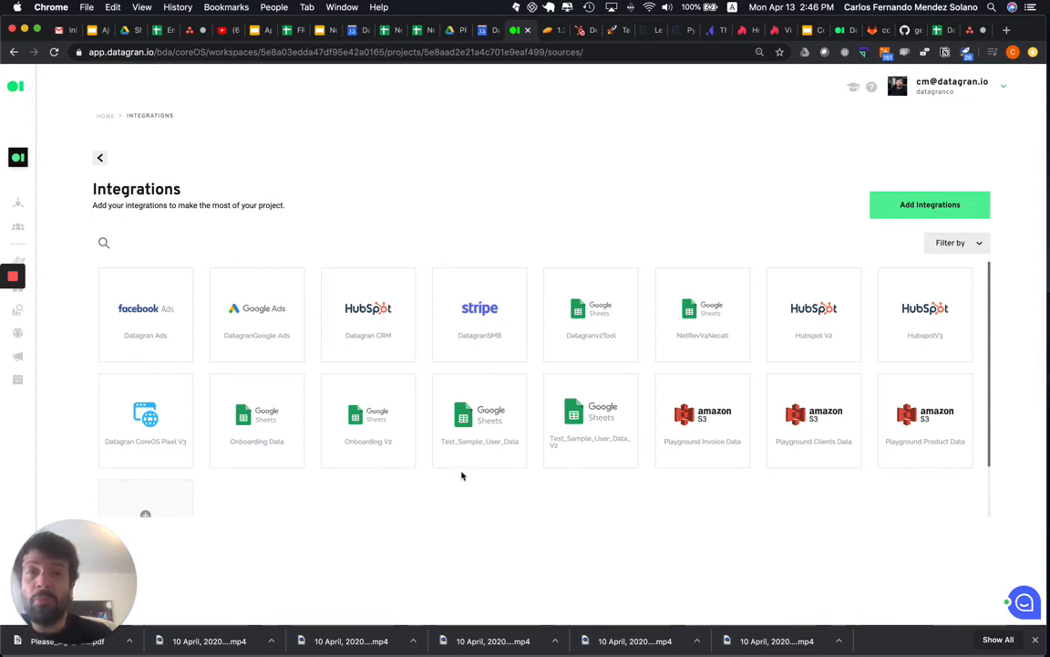
- Browse the data sources available to add to the project, then return to its integrations list
click(905, 208)
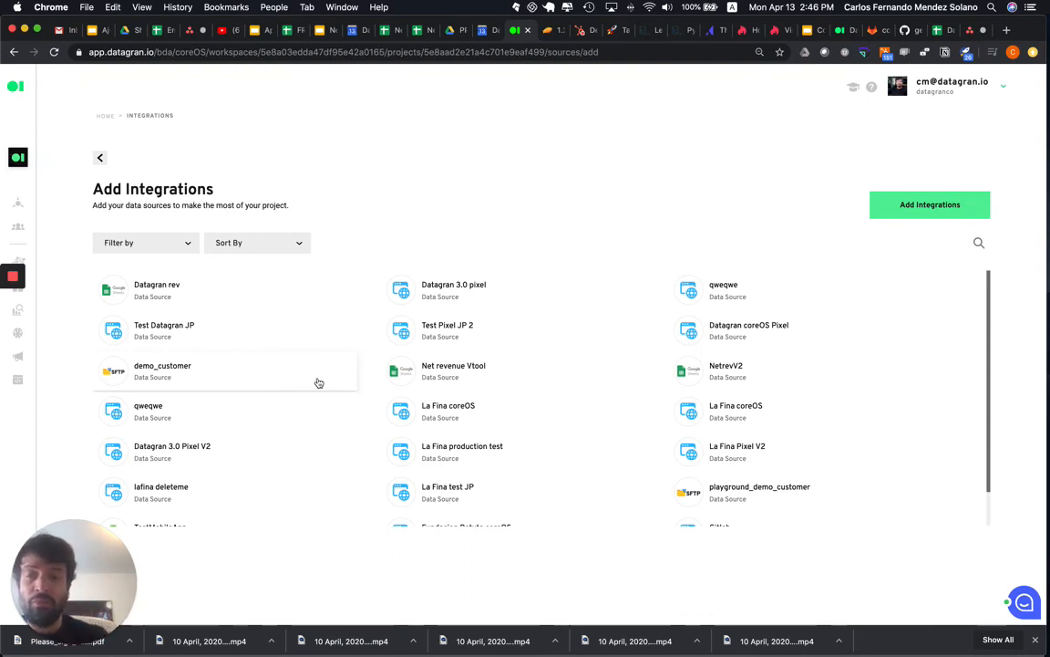
scroll(375, 370, down, 1)
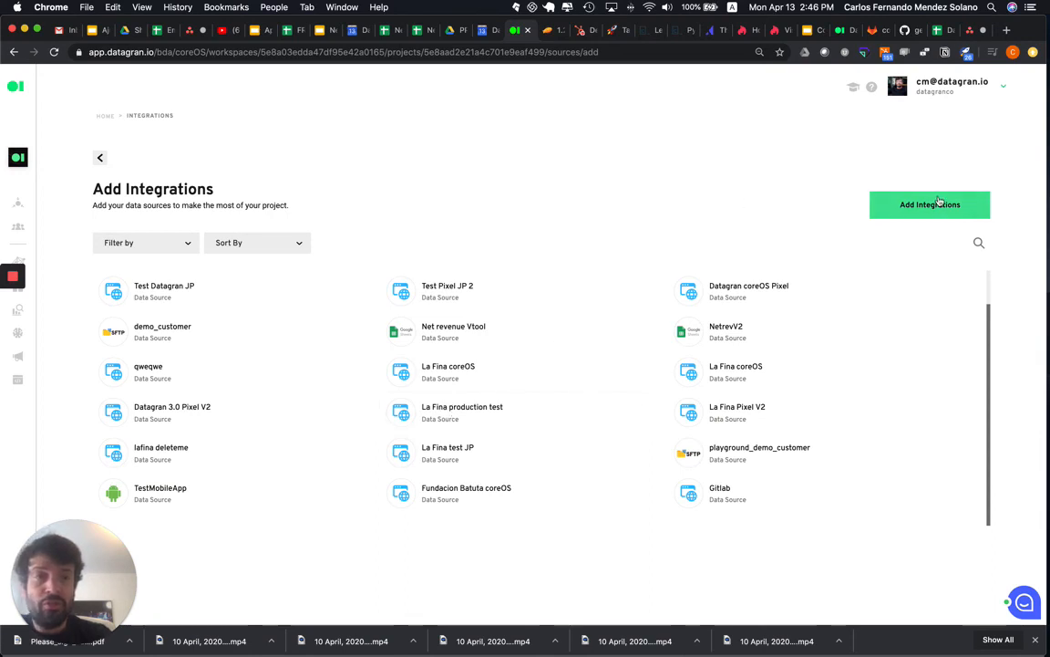
click(18, 202)
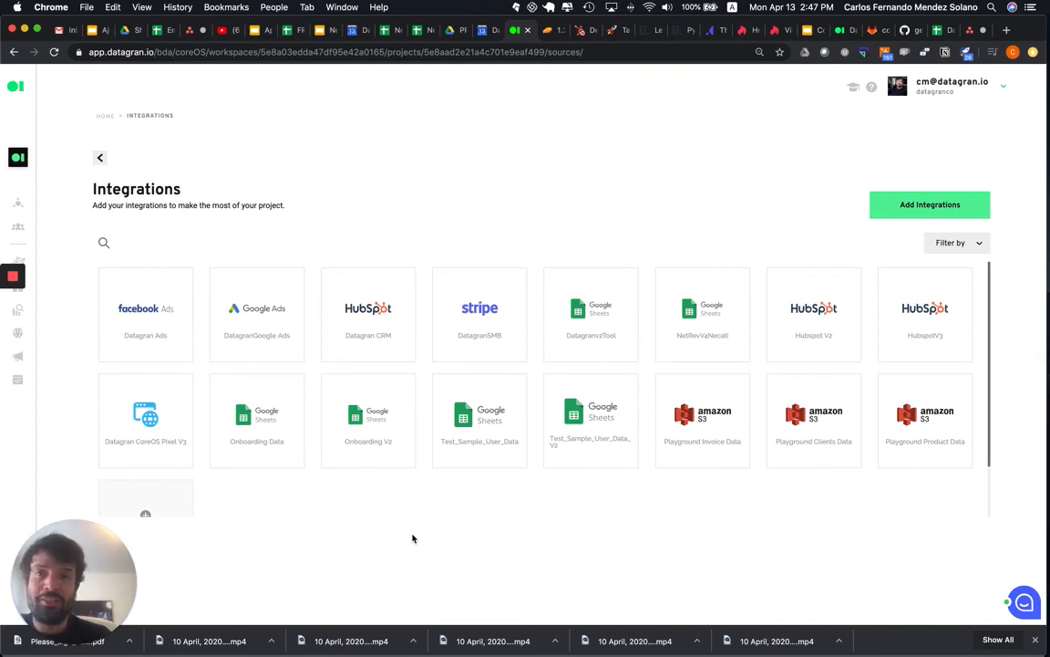
mouse_move(16, 324)
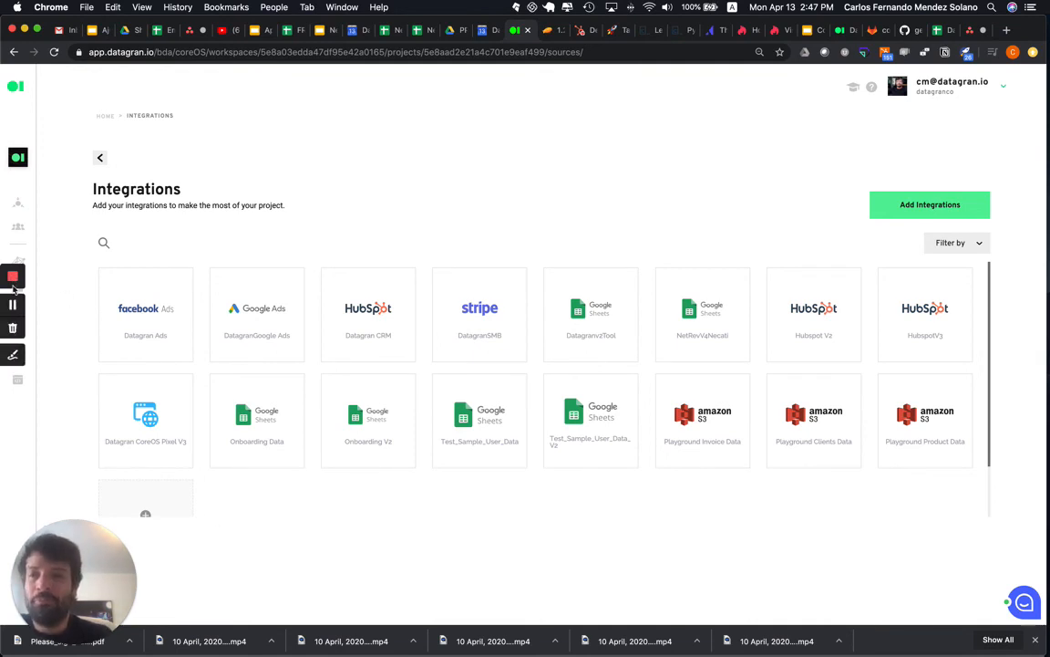